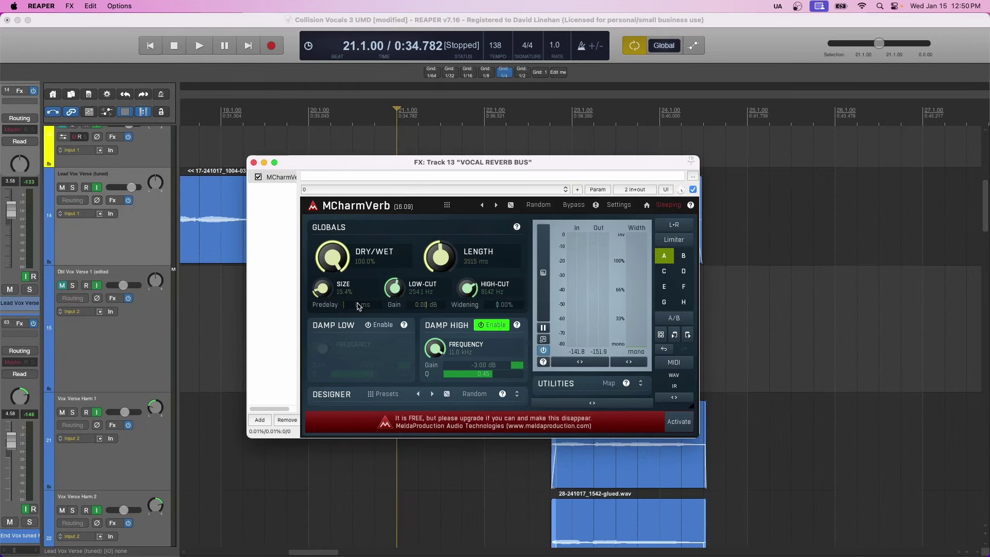
# Insert a new track directly below the existing VOCAL REVERB BUS track and name it VOCAL REVERB BUS
pyautogui.click(253, 162)
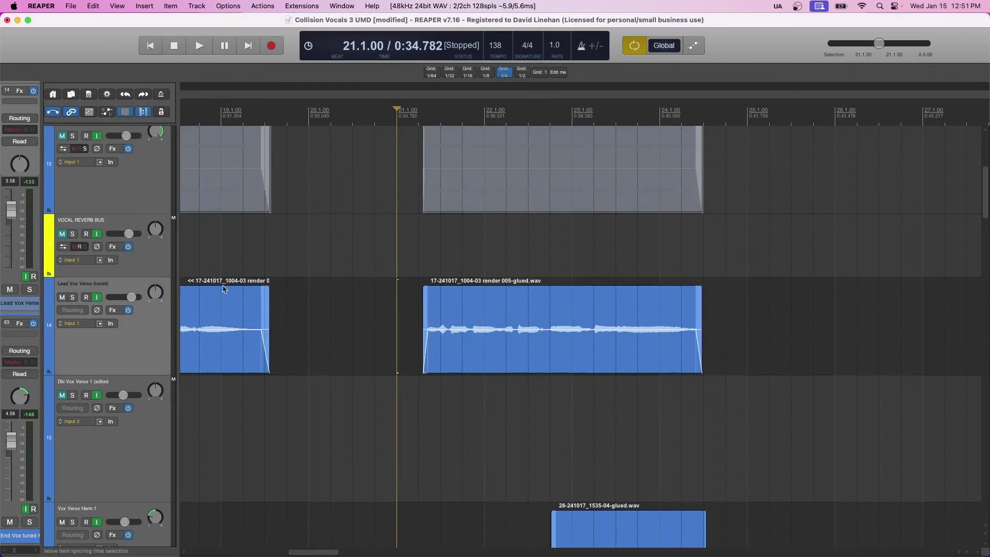
pyautogui.click(152, 269)
pyautogui.rightClick(152, 270)
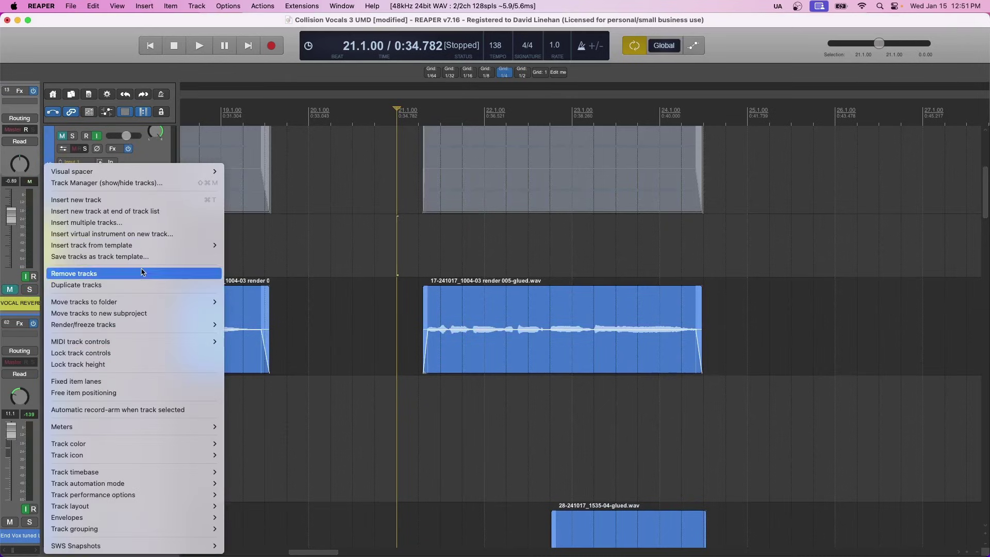
pyautogui.click(135, 201)
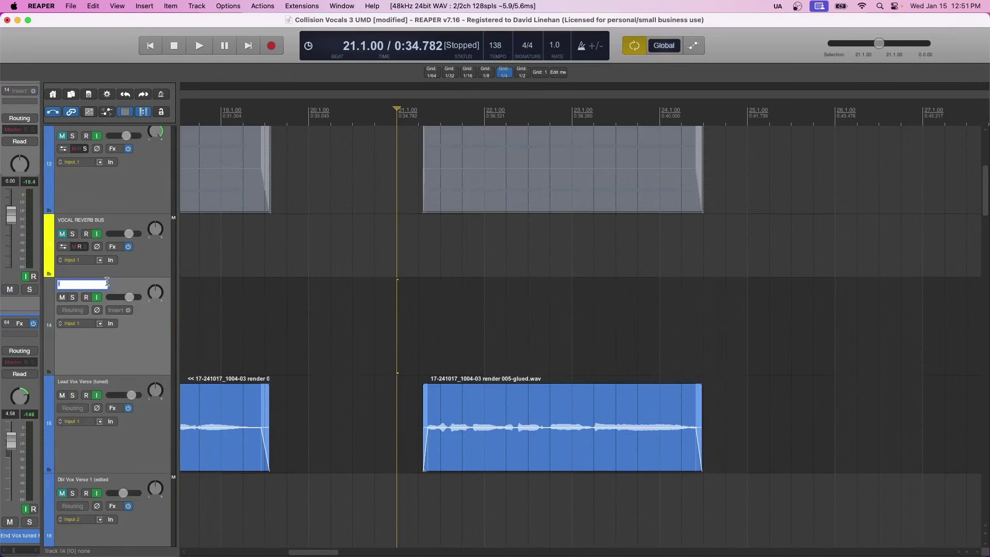
pyautogui.write('VOCAL REVERB BUS')
pyautogui.press('Return')
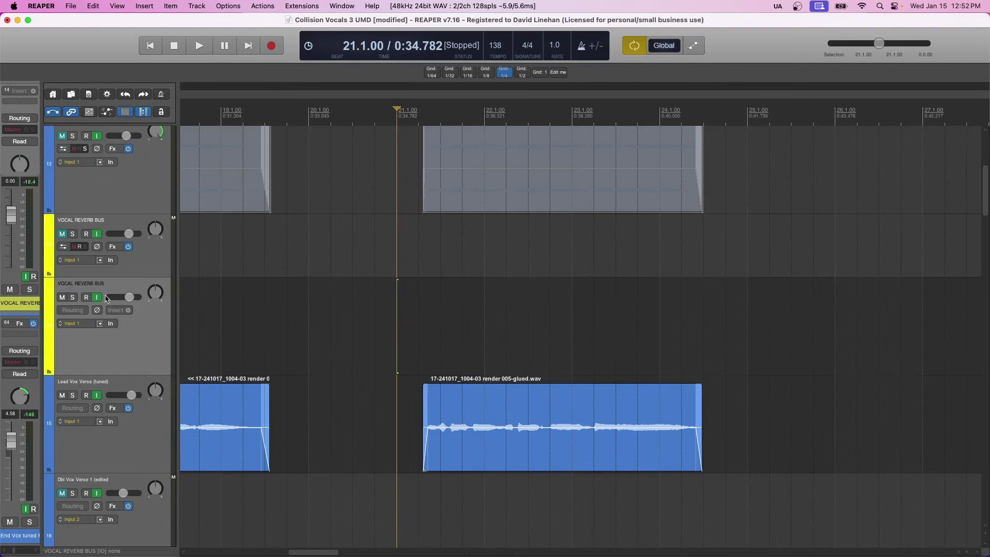
# Add the VST3 MCharmVerb (MeldaProduction) plugin to the new VOCAL REVERB BUS track
pyautogui.scroll(-2, 260, 298)
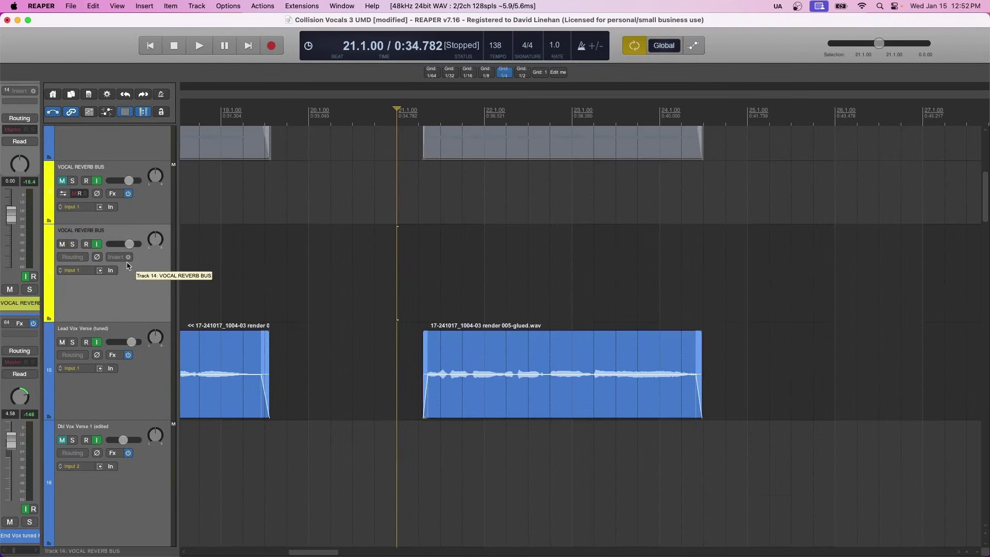
pyautogui.click(127, 257)
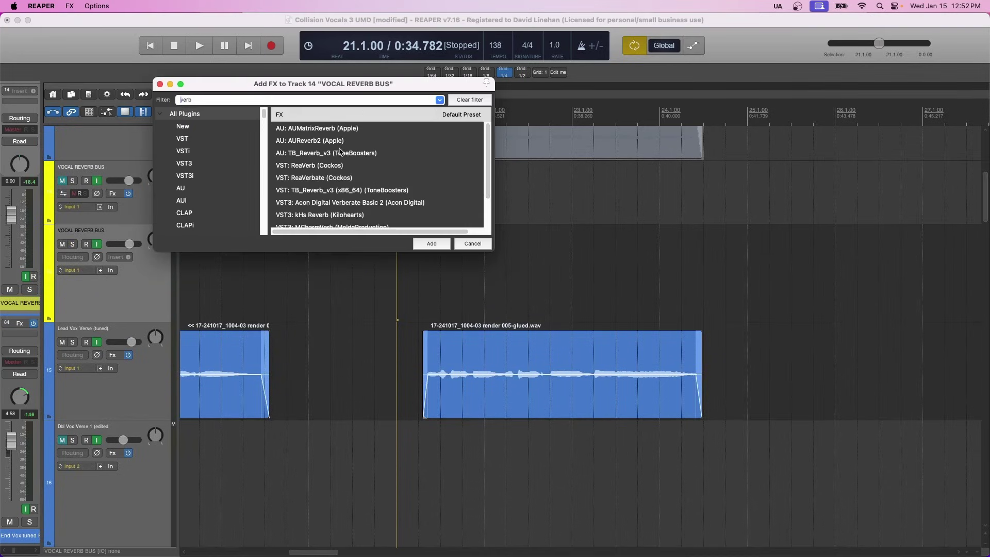
pyautogui.scroll(-3, 390, 168)
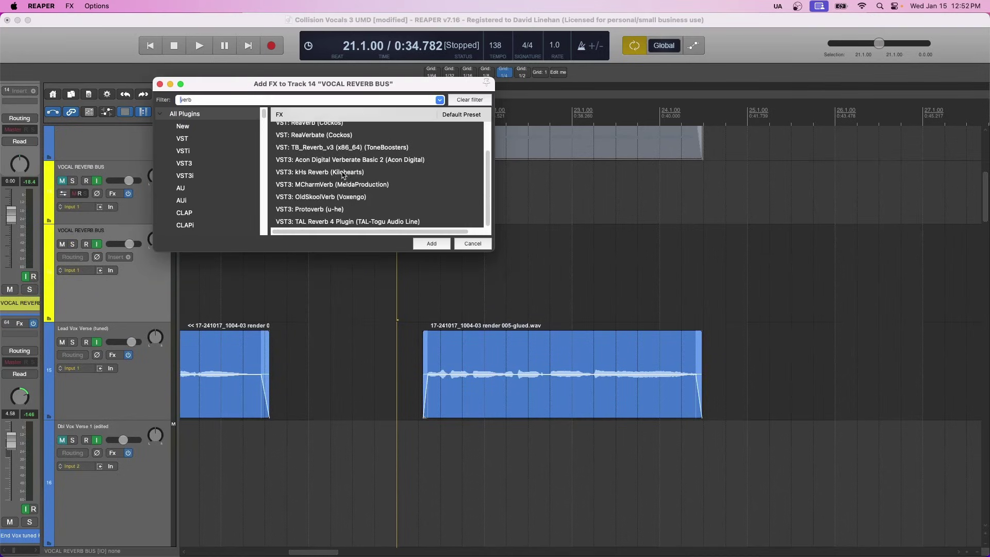
pyautogui.click(345, 184)
pyautogui.click(430, 243)
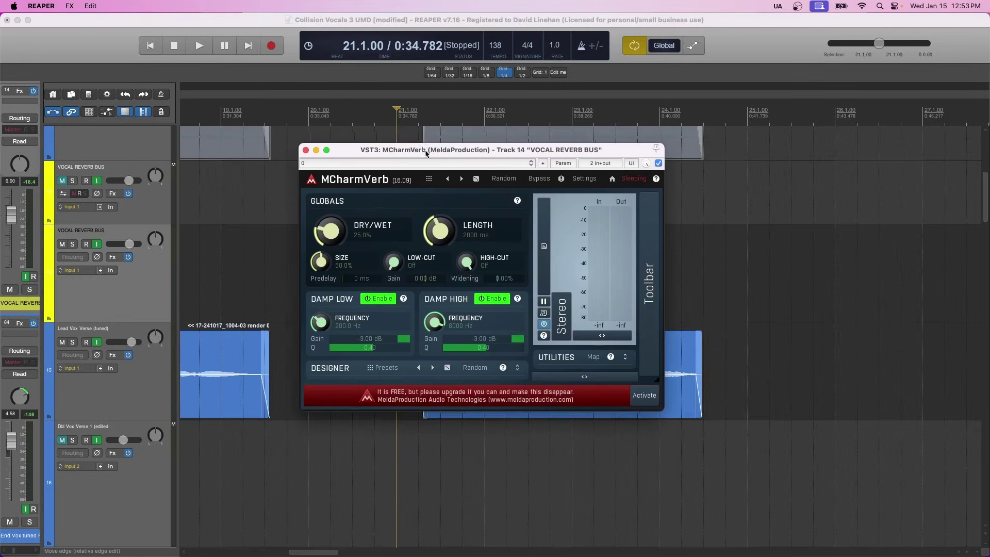
# Create a post-fader send from the Lead Vox Verse (tuned) track to the new VOCAL REVERB BUS and adjust its level
pyautogui.click(77, 358)
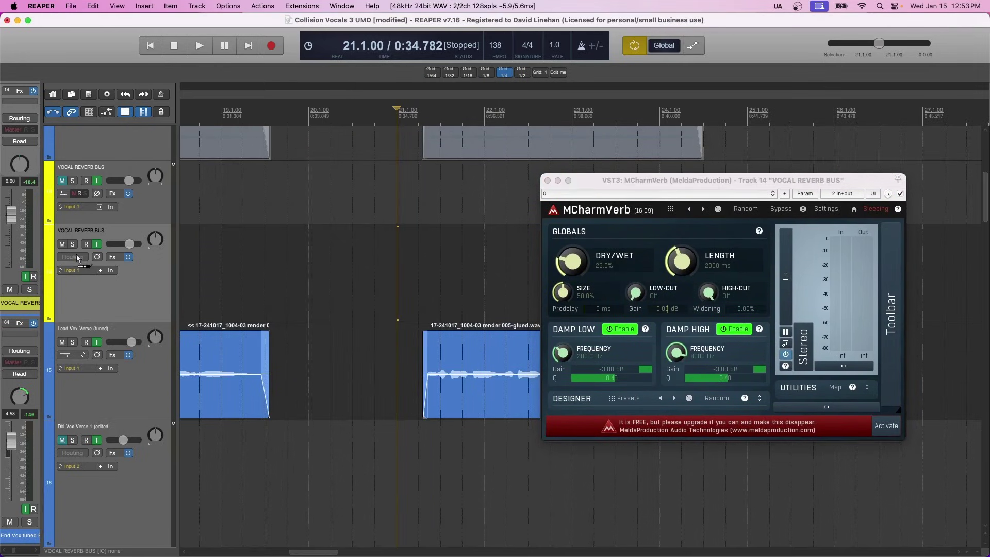
pyautogui.moveTo(76, 257); pyautogui.dragTo(77, 258)
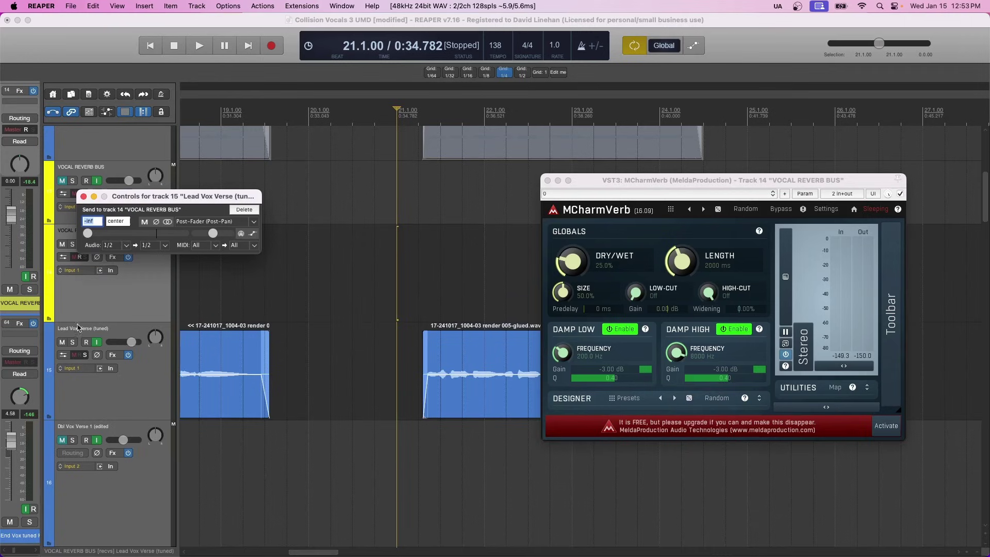
pyautogui.moveTo(88, 233); pyautogui.dragTo(132, 246)
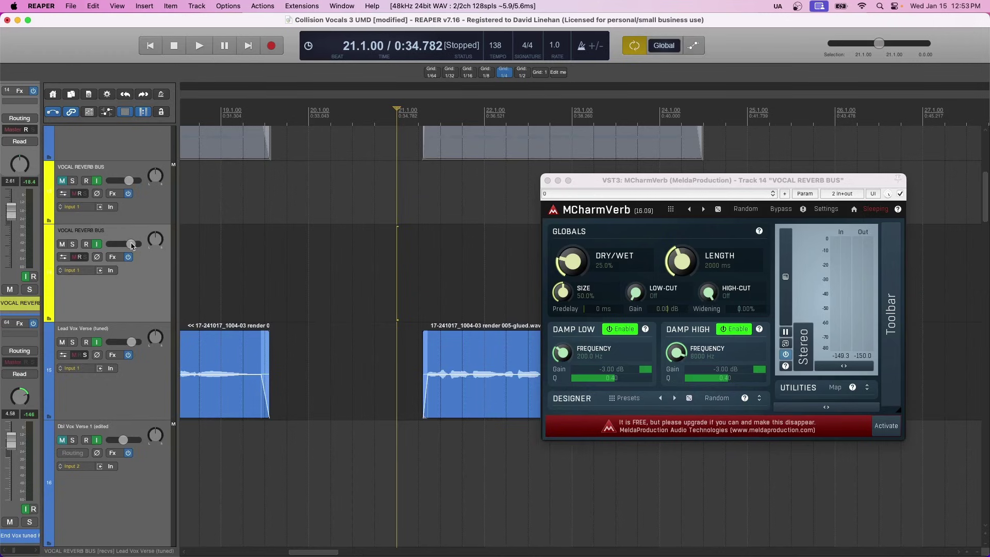
# Play the vocal section and raise the new reverb bus volume to about +4.36 dB
pyautogui.doubleClick(132, 246)
pyautogui.moveTo(624, 180); pyautogui.dragTo(579, 67)
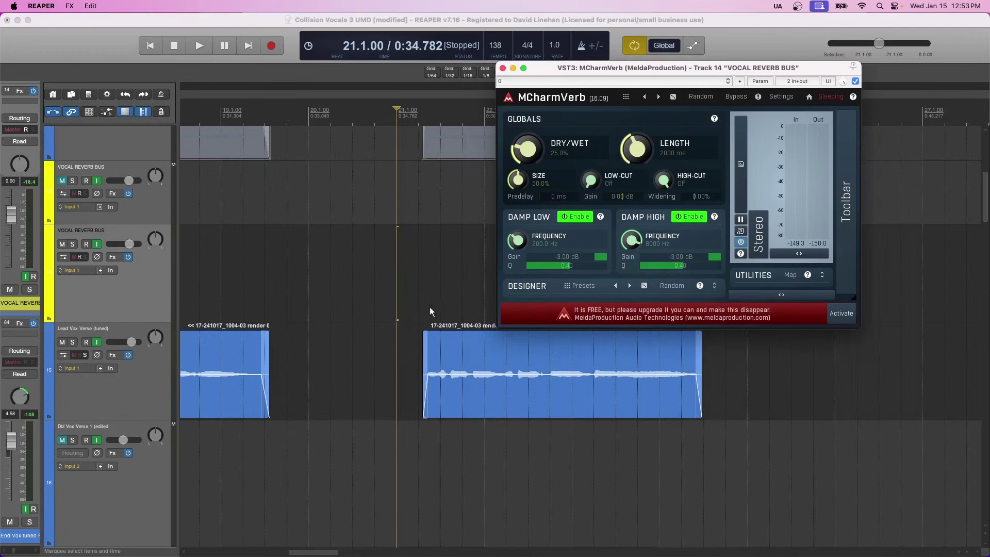
pyautogui.press('space')
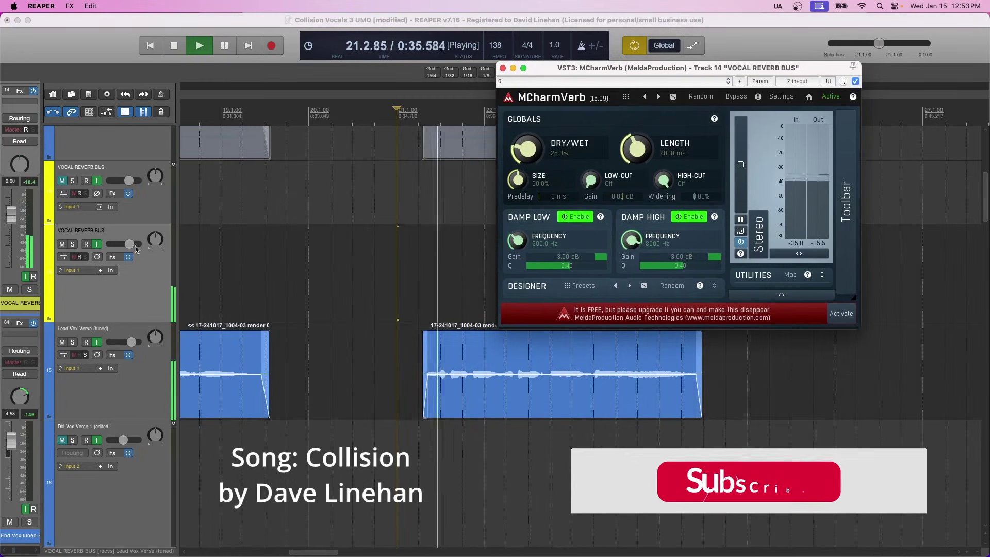
pyautogui.moveTo(129, 244); pyautogui.dragTo(131, 245)
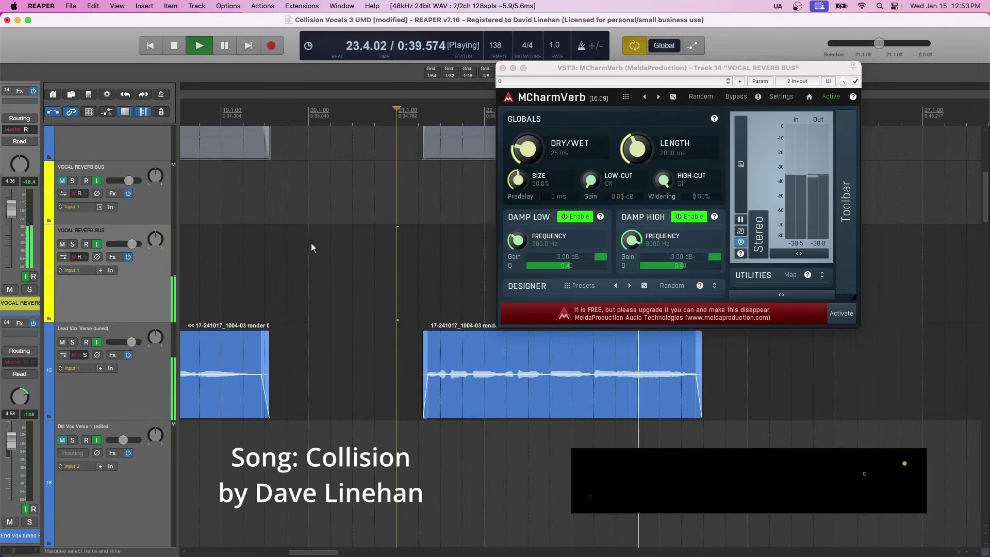
pyautogui.press('space')
# Solo the new reverb bus, audition the vocal, and set MCharmVerb's Dry/Wet to 100%
pyautogui.click(72, 245)
pyautogui.press('space')
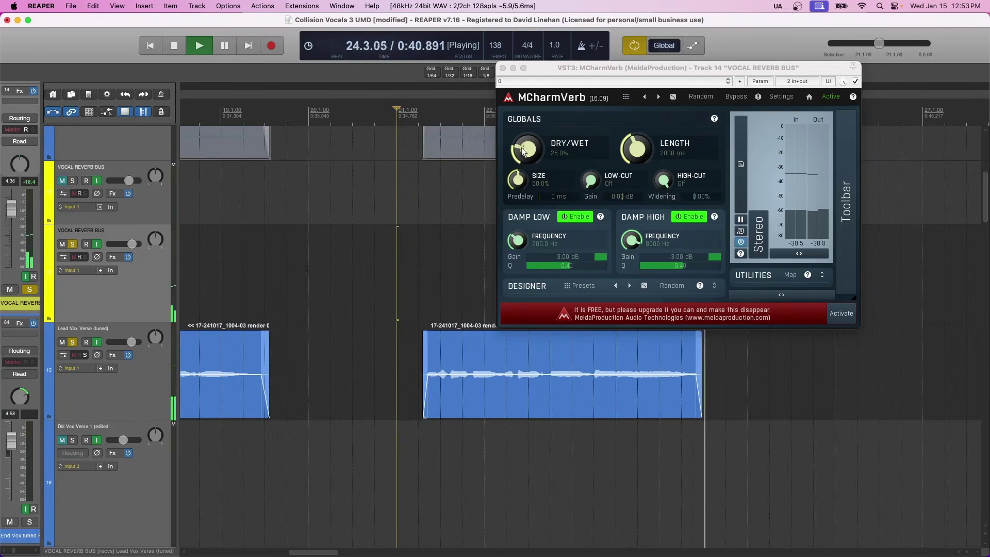
pyautogui.press('space')
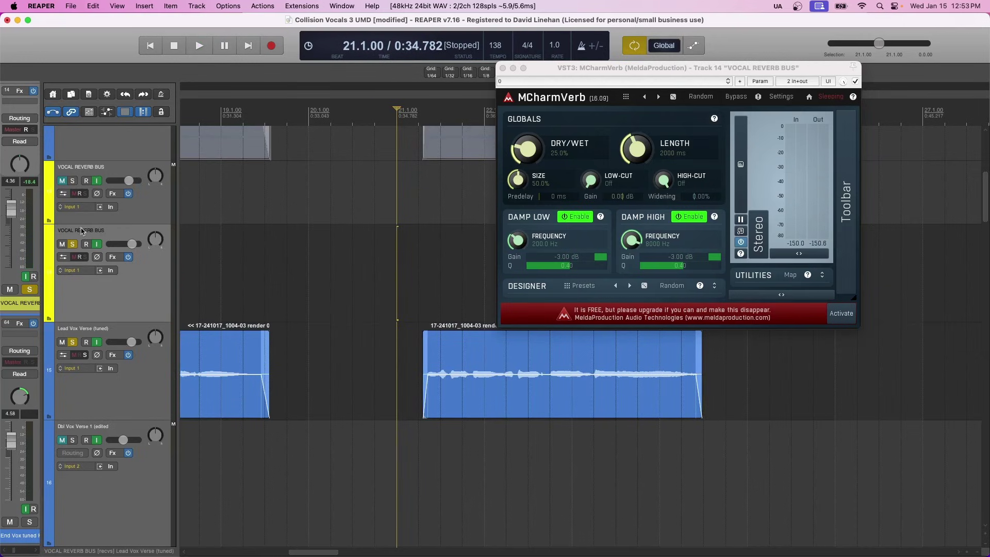
pyautogui.doubleClick(517, 157)
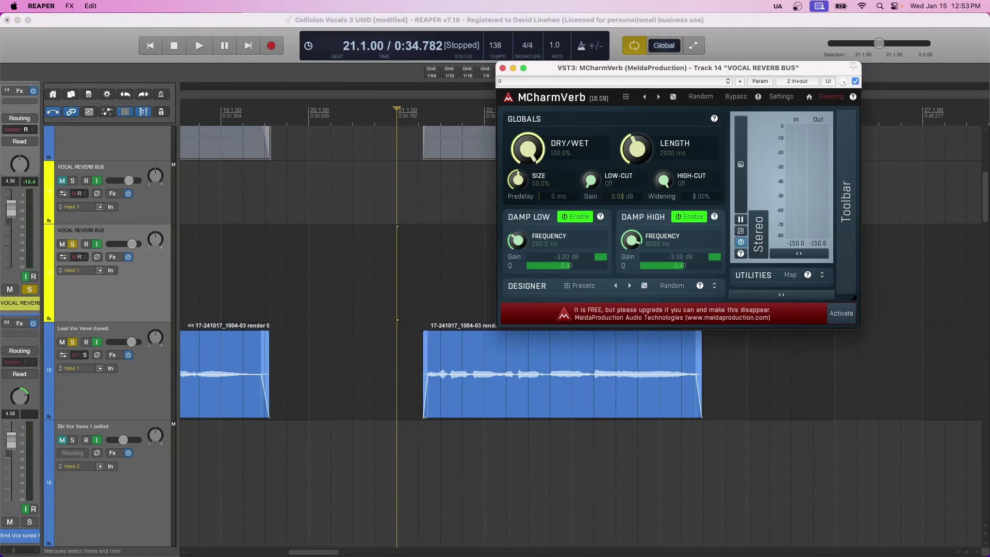
# Audition the fully wet reverb and set the bus volume to about +1.72 dB
pyautogui.moveTo(134, 245)
pyautogui.mouseDown()
pyautogui.moveTo(122, 244)
pyautogui.moveTo(132, 244)
pyautogui.mouseUp()
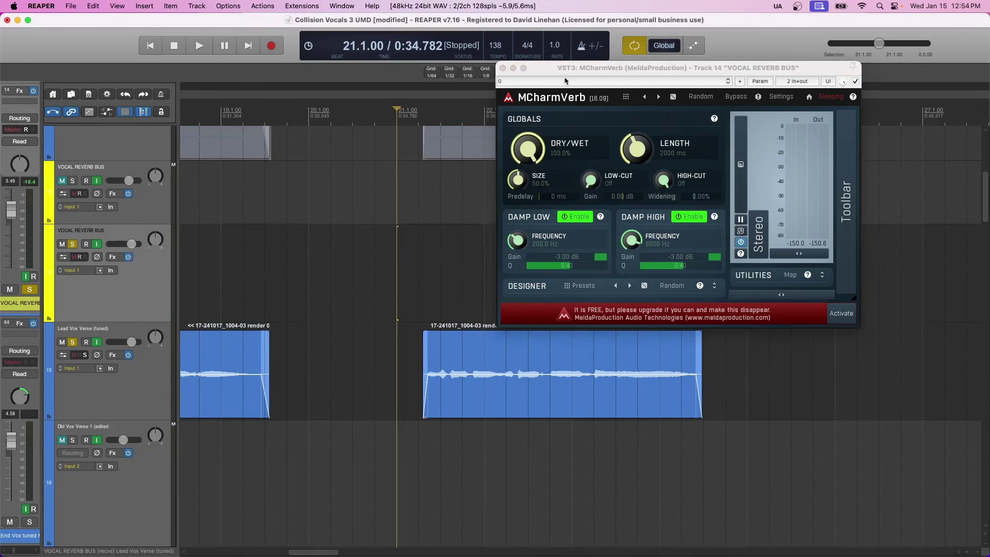
pyautogui.moveTo(600, 63); pyautogui.dragTo(540, 87)
pyautogui.press('space')
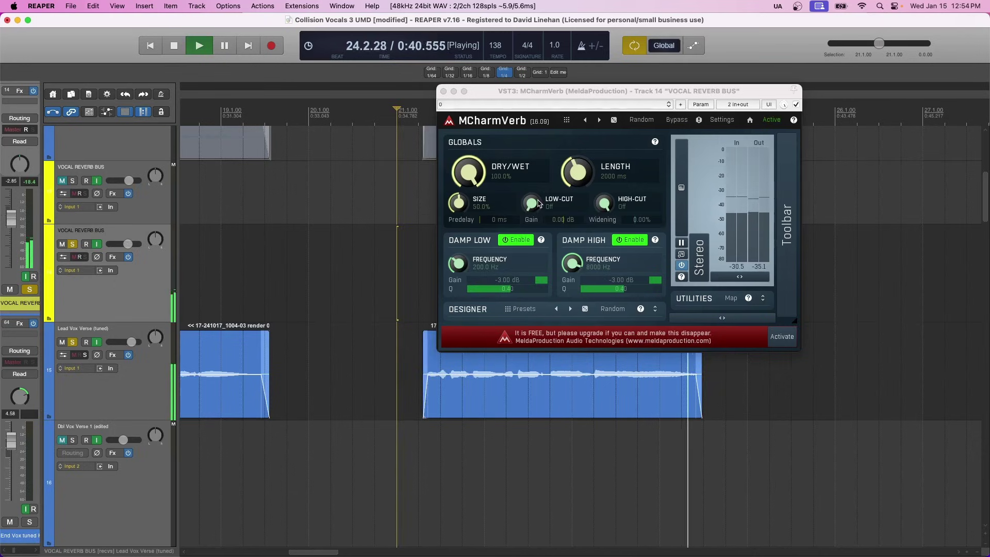
pyautogui.press('space')
pyautogui.scroll(3, 128, 243)
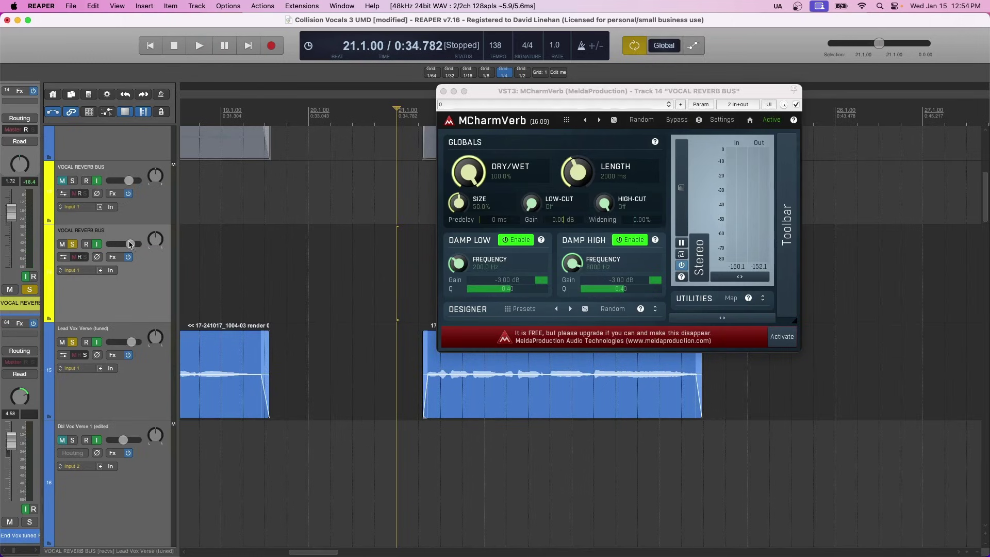
# Reduce the reverb's Size to about 18.8% while auditioning the vocal
pyautogui.click(459, 202)
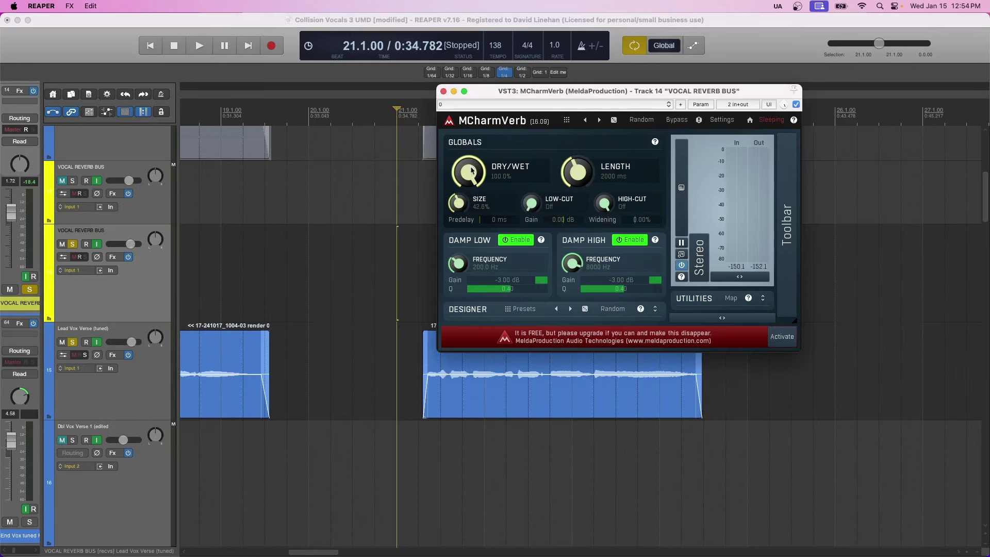
pyautogui.press('space')
pyautogui.moveTo(458, 203); pyautogui.dragTo(458, 222)
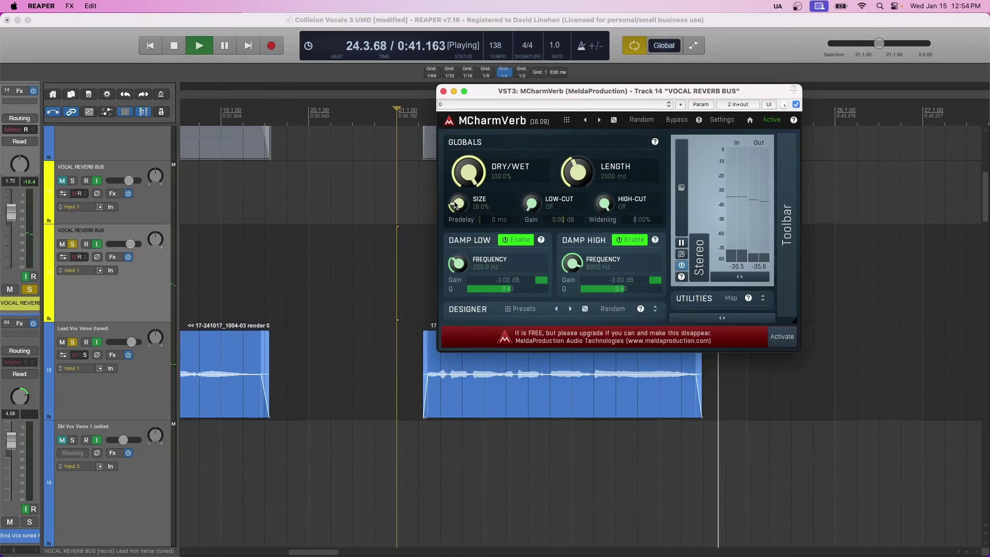
pyautogui.press('space')
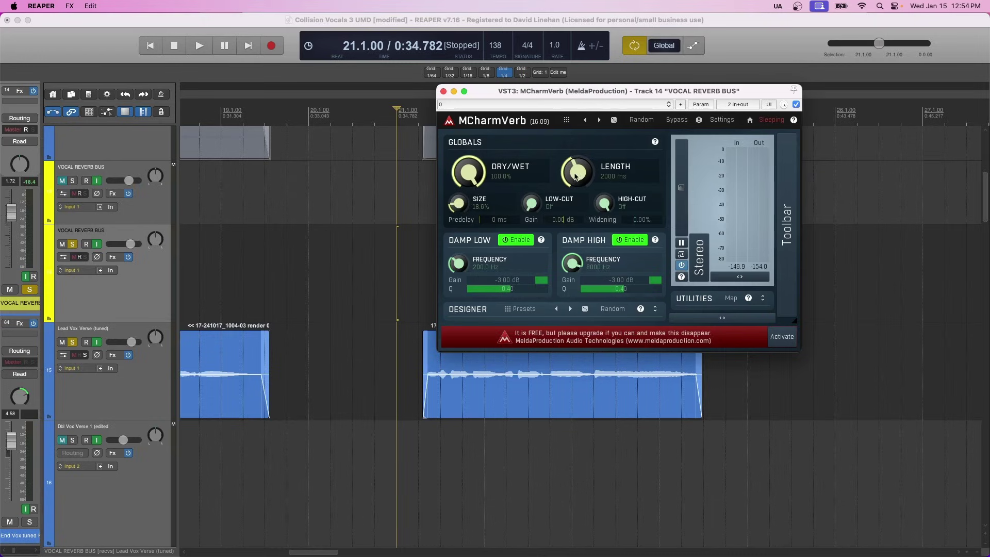
# Audition an extreme reverb with Length at about 47672 ms and Size at about 71.2%
pyautogui.moveTo(576, 175); pyautogui.dragTo(576, 155)
pyautogui.press('space')
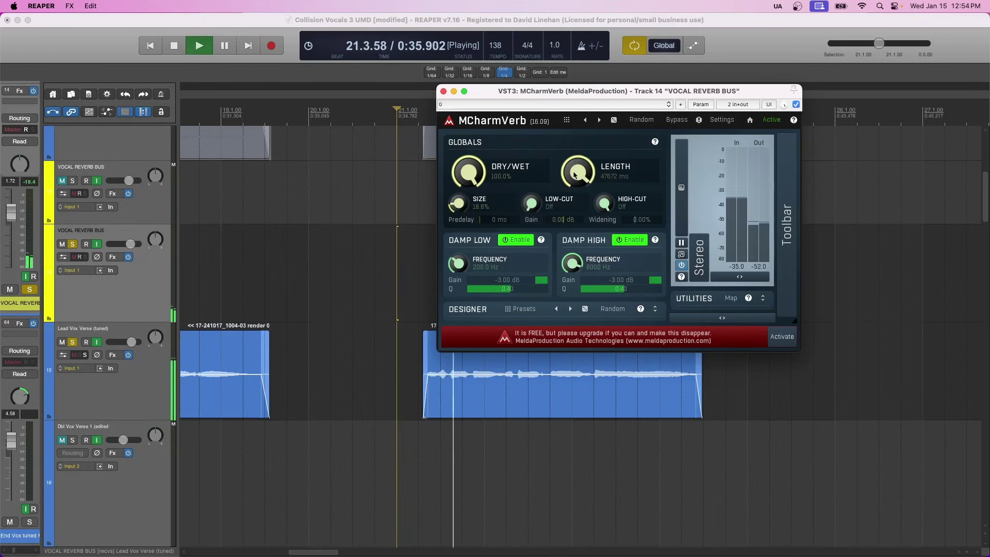
pyautogui.moveTo(446, 207); pyautogui.dragTo(458, 205)
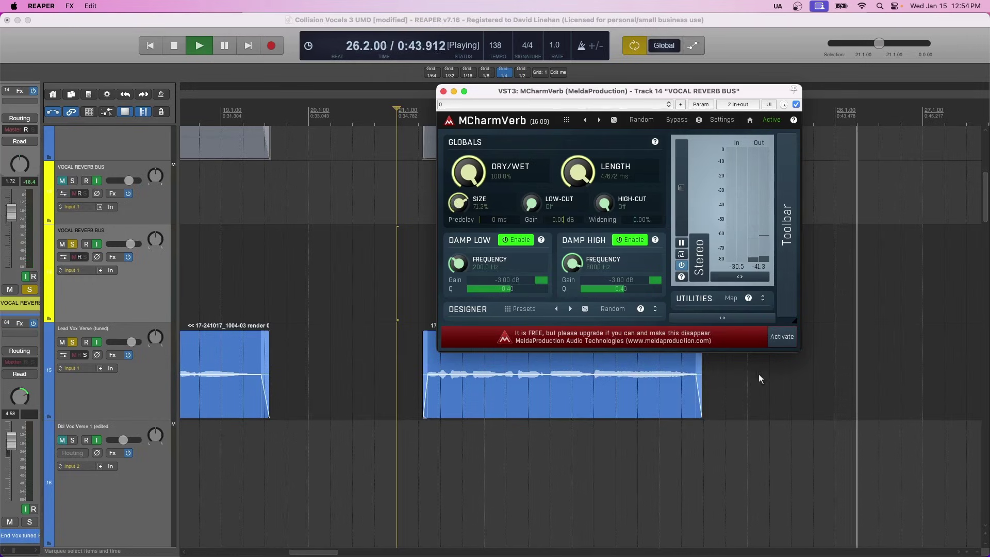
pyautogui.press('space')
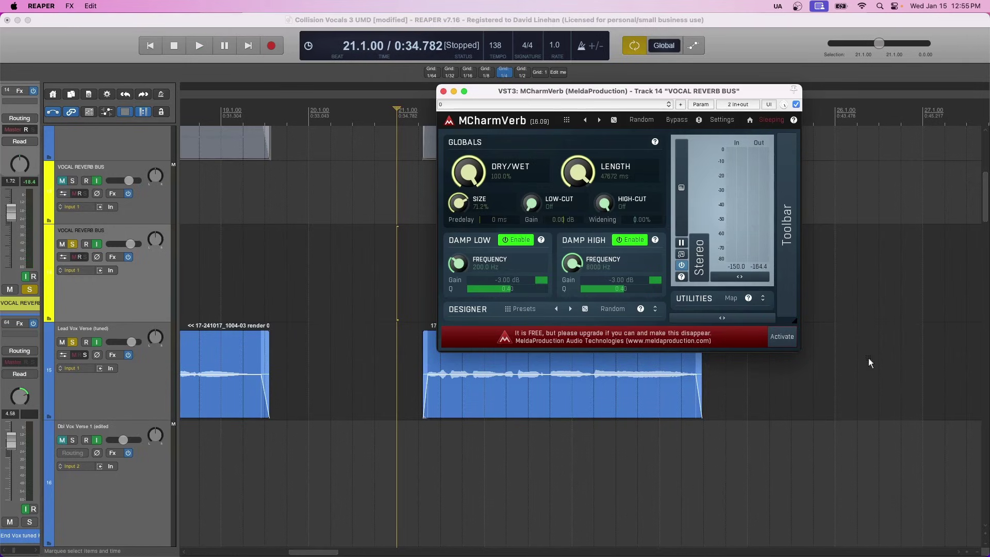
# Set the reverb's Length to about 2073 ms and its Size to about 18%
pyautogui.moveTo(577, 171); pyautogui.dragTo(577, 217)
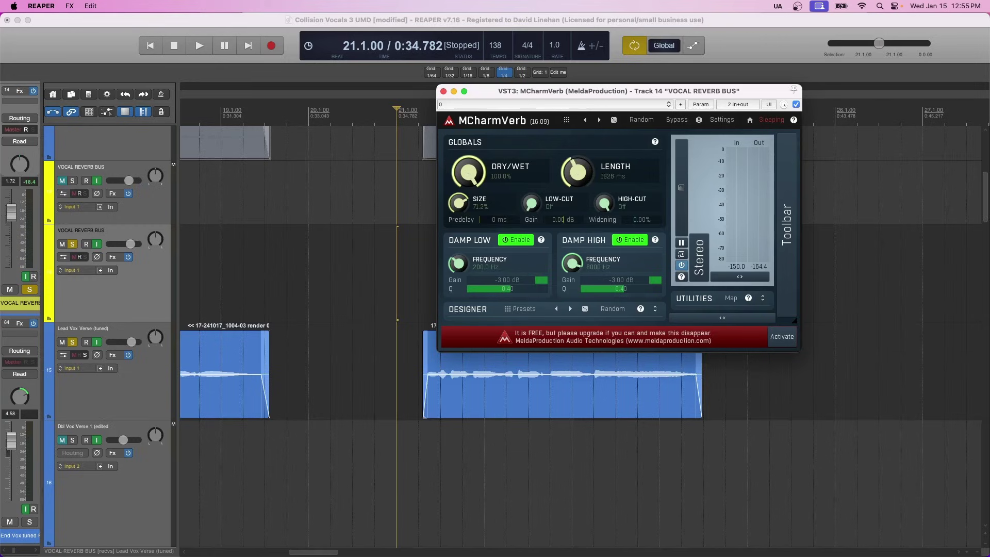
pyautogui.moveTo(458, 202); pyautogui.dragTo(458, 232)
# Set the reverb's Low-Cut to about 194.5 Hz and High-Cut to about 10.6 kHz while auditioning the vocal
pyautogui.moveTo(529, 203); pyautogui.dragTo(530, 193)
pyautogui.press('space')
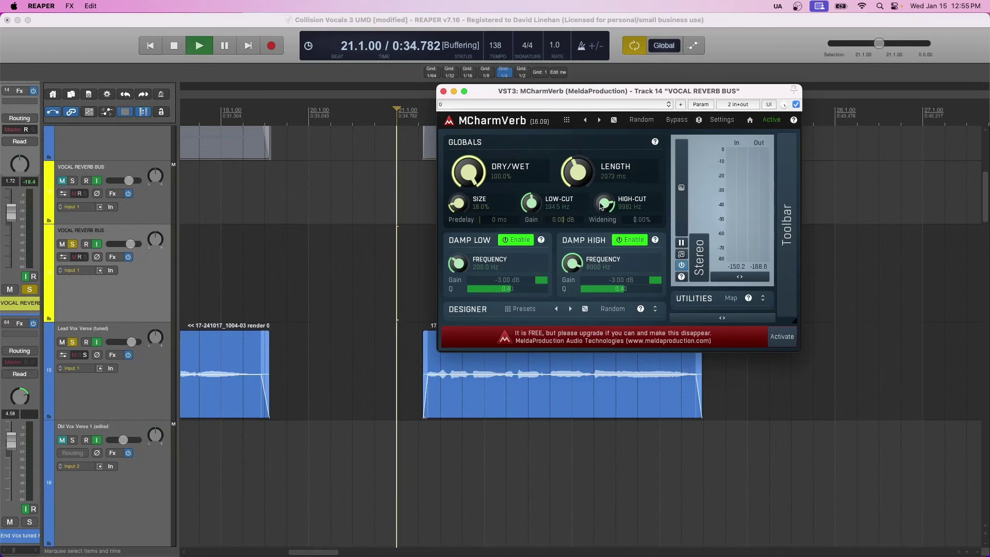
pyautogui.scroll(2, 601, 205)
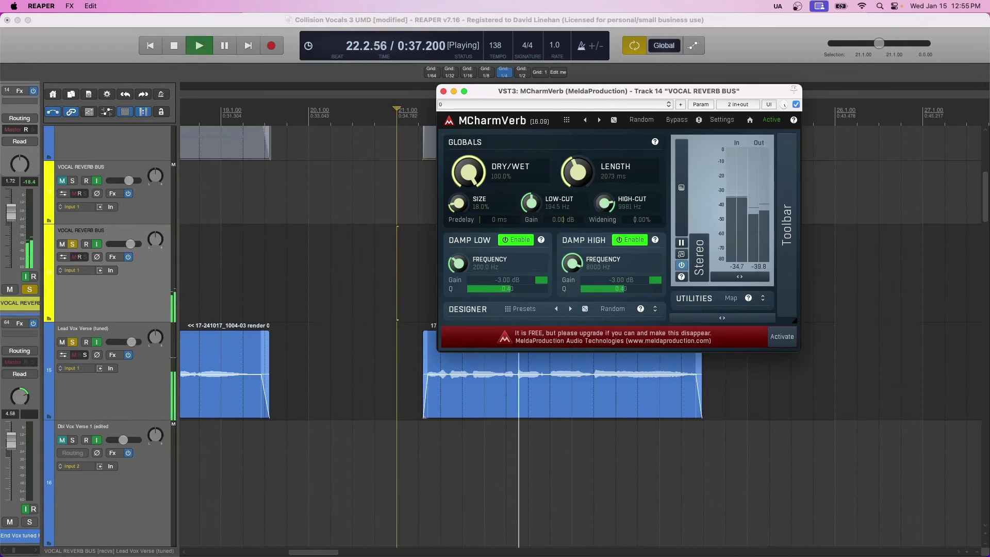
pyautogui.moveTo(601, 205); pyautogui.dragTo(601, 202)
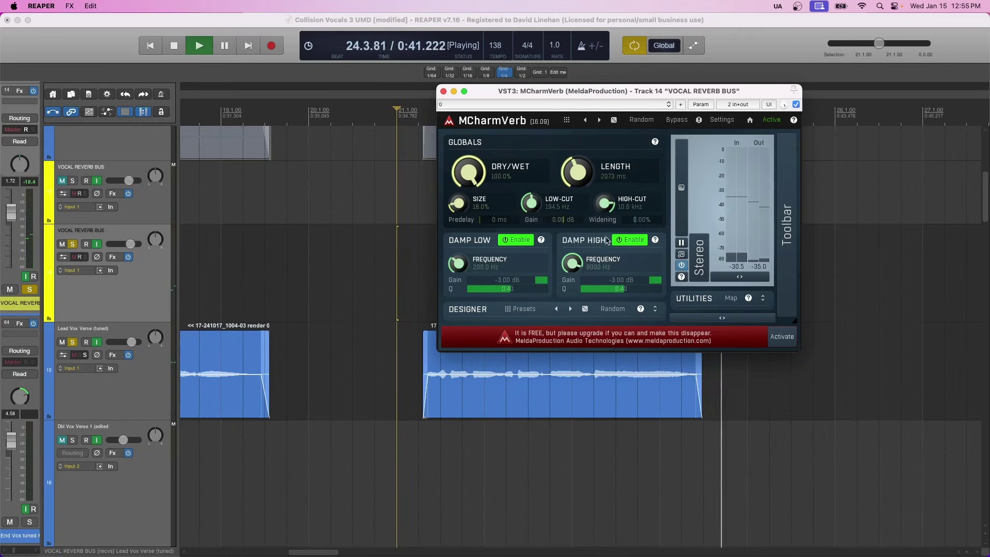
pyautogui.press('space')
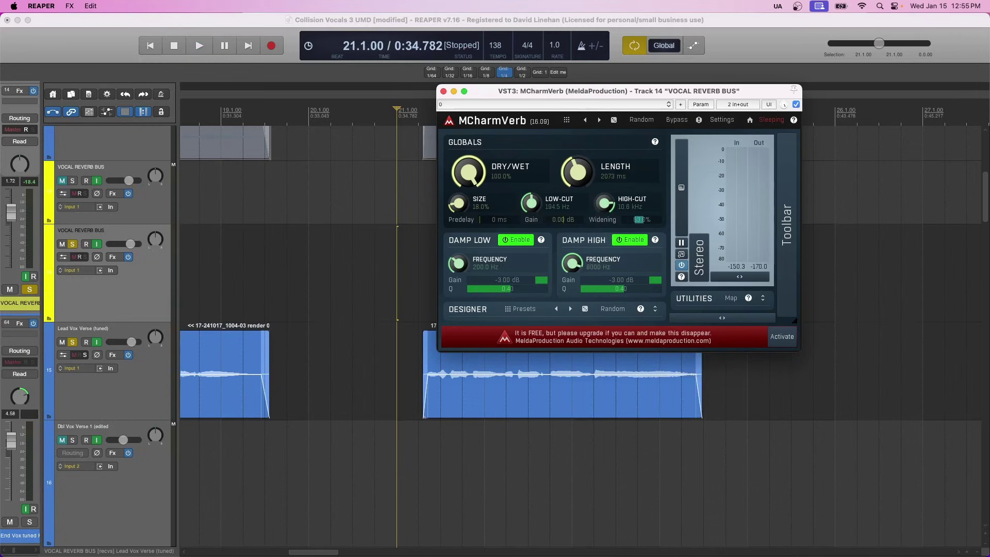
# Audition the reverb with some Widening applied and raise its Size to about 22.8%
pyautogui.press('space')
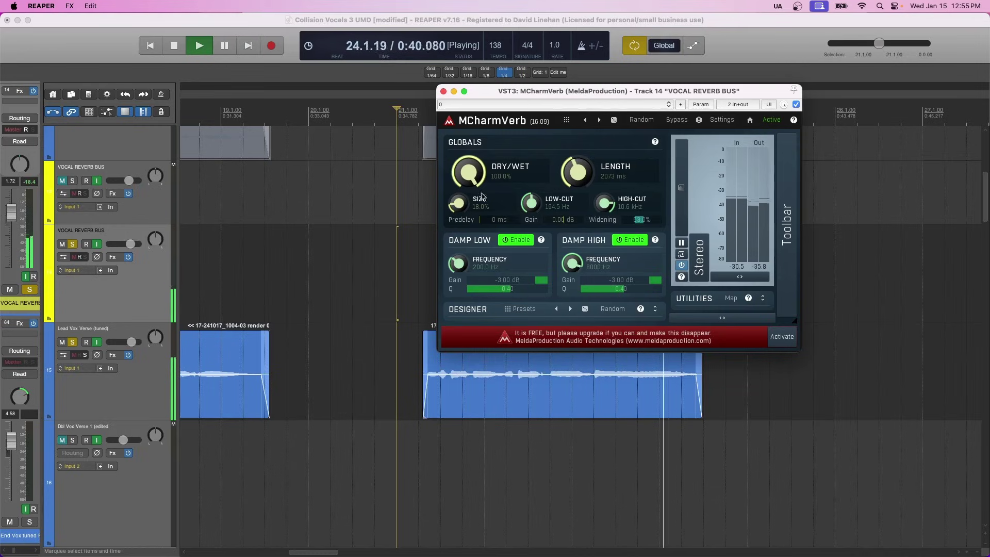
pyautogui.press('space')
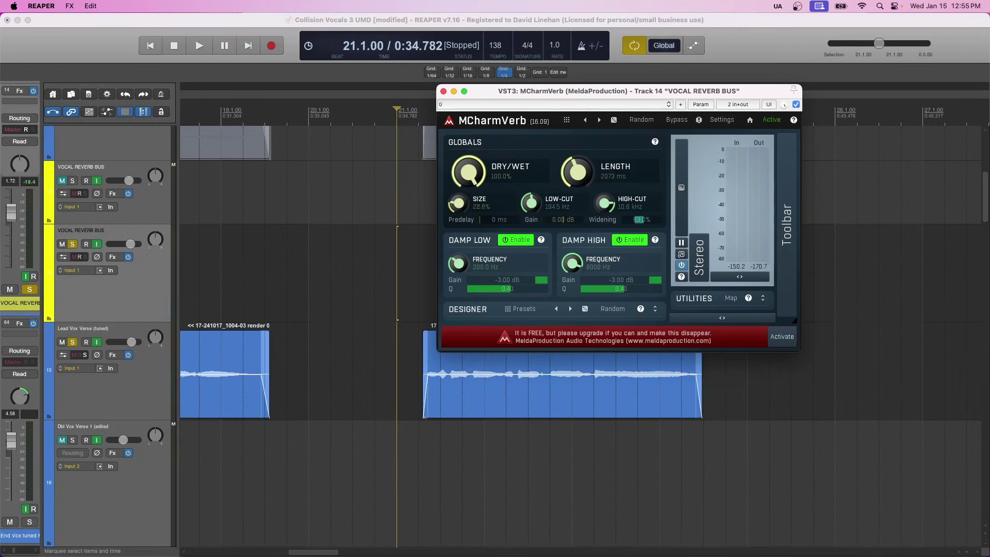
pyautogui.scroll(-1, 457, 203)
# Pull the VOCAL REVERB BUS volume fully down, unsolo the tracks, and blend it up to about +4.71 dB during full-mix playback
pyautogui.click(160, 224)
pyautogui.moveTo(132, 247); pyautogui.dragTo(109, 236)
pyautogui.press('space')
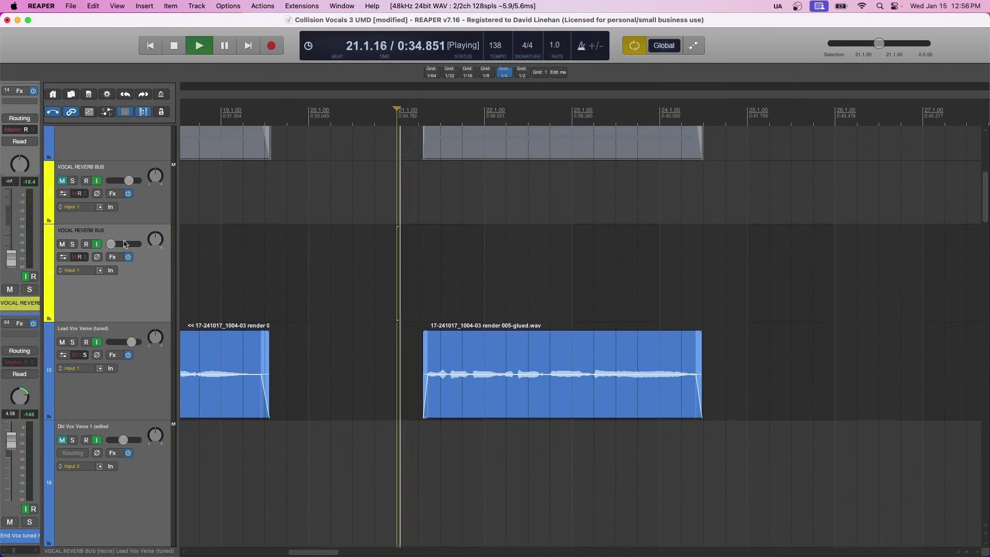
pyautogui.moveTo(111, 243); pyautogui.dragTo(118, 245)
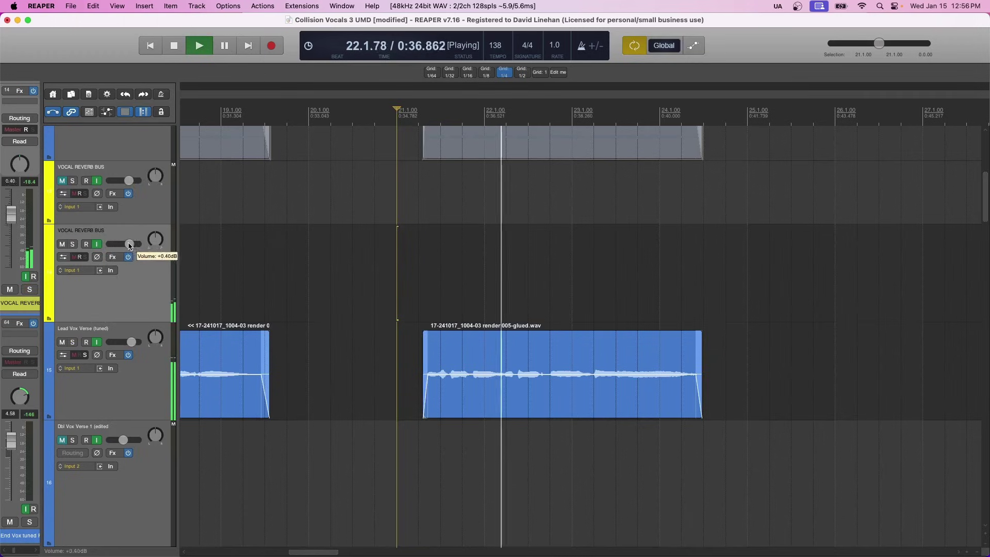
pyautogui.scroll(-3, 277, 269)
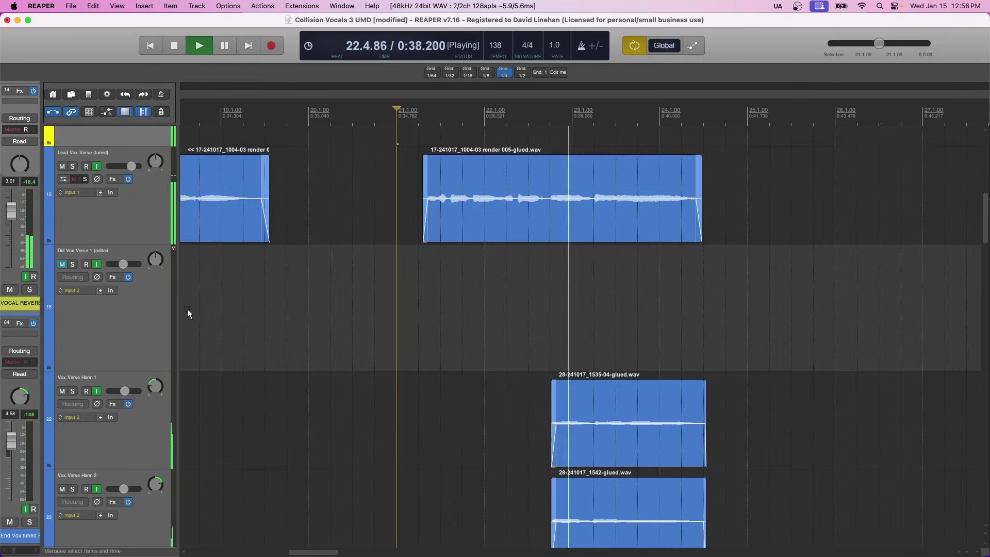
pyautogui.press('space')
# Send Vox Verse Harm 1 and Vox Verse Harm 2 to the VOCAL REVERB BUS, lowering the first send to about -25 dB and reducing the second
pyautogui.scroll(1, 533, 326)
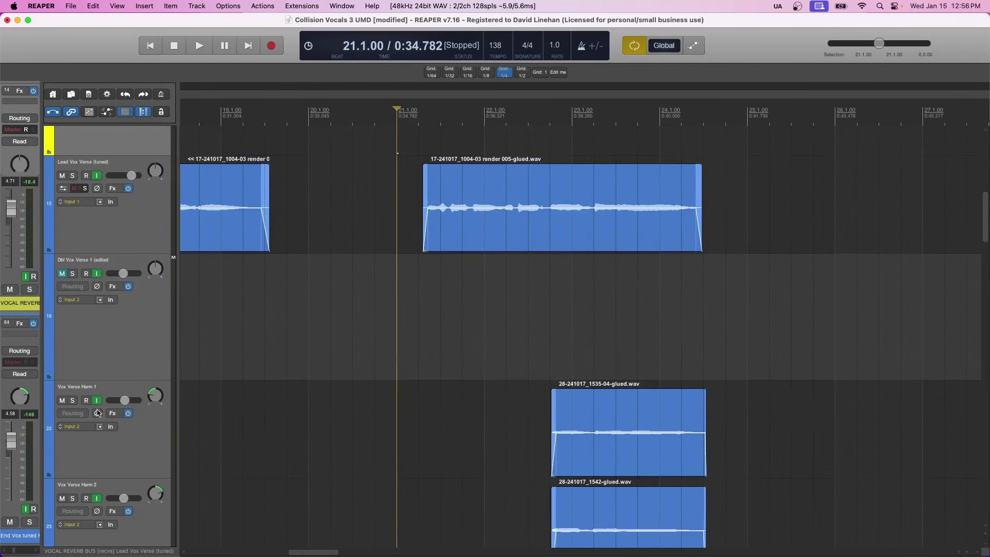
pyautogui.scroll(-3, 76, 417)
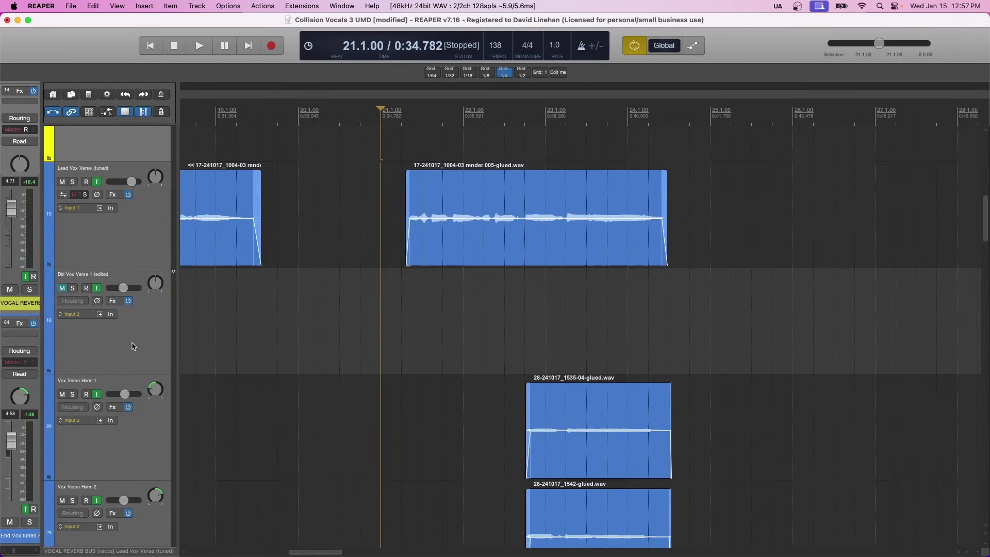
pyautogui.moveTo(70, 276); pyautogui.dragTo(77, 175)
pyautogui.moveTo(141, 148); pyautogui.dragTo(117, 151)
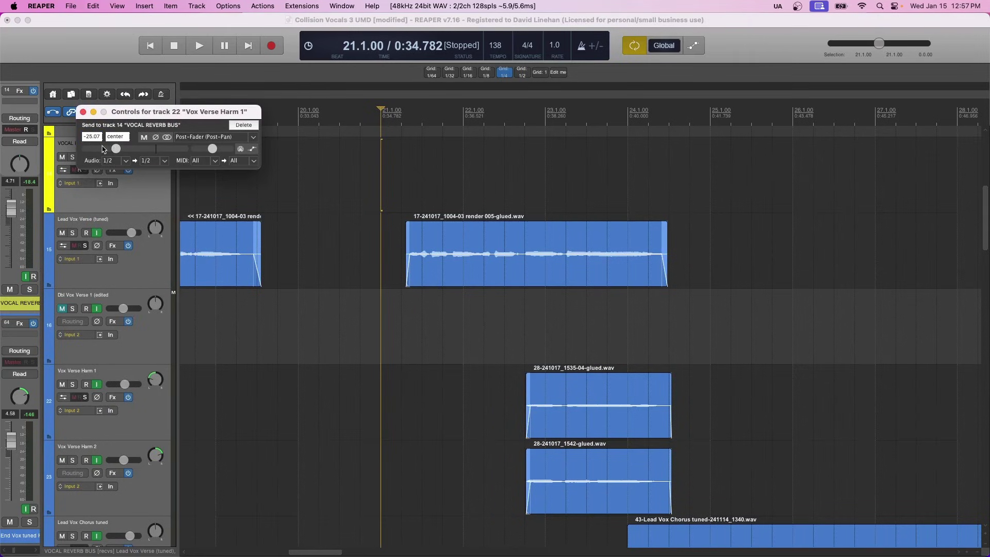
pyautogui.click(83, 112)
pyautogui.moveTo(66, 257); pyautogui.dragTo(80, 175)
pyautogui.moveTo(140, 148); pyautogui.dragTo(110, 148)
# Solo the VOCAL REVERB BUS with the lead and both harmony tracks and audition the verse vocals with reverb
pyautogui.click(73, 157)
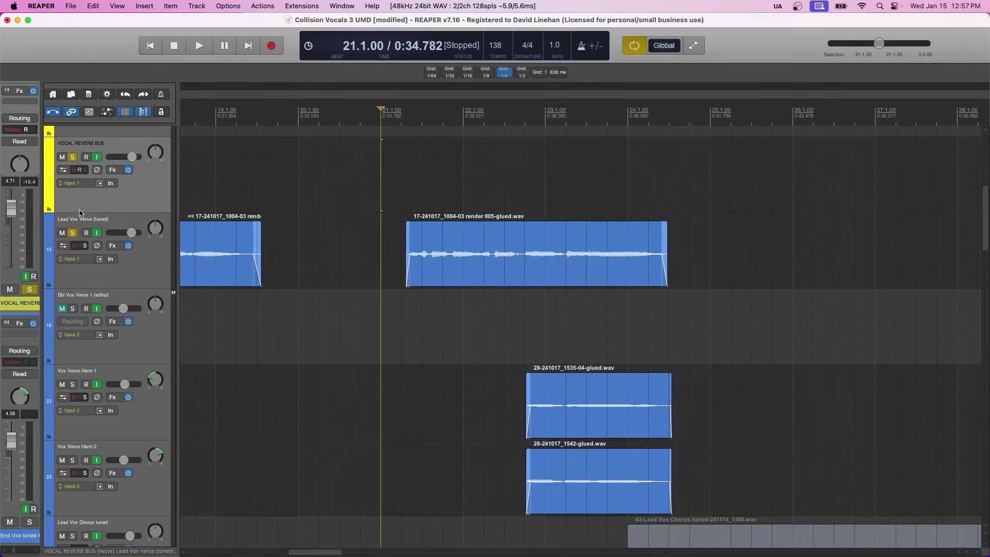
pyautogui.press('space')
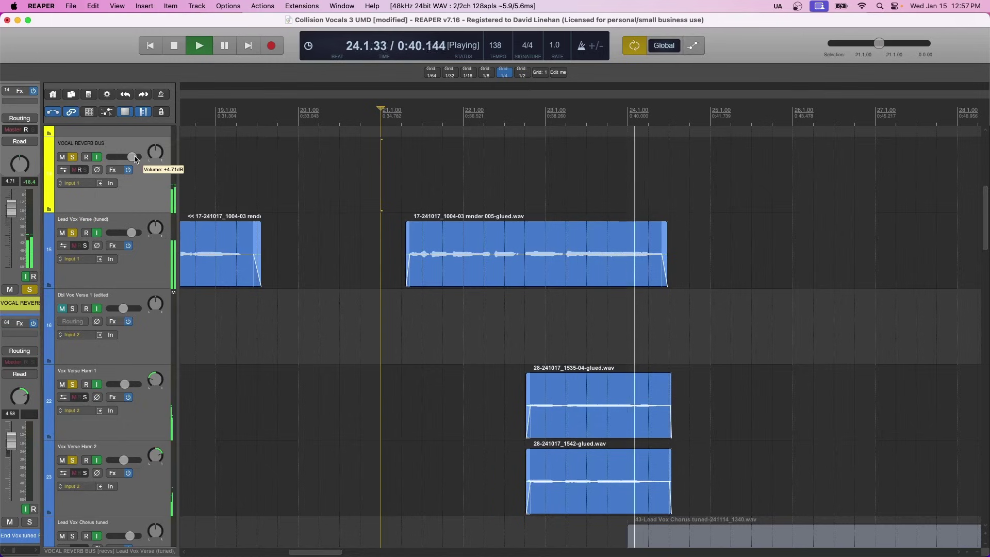
pyautogui.press('space')
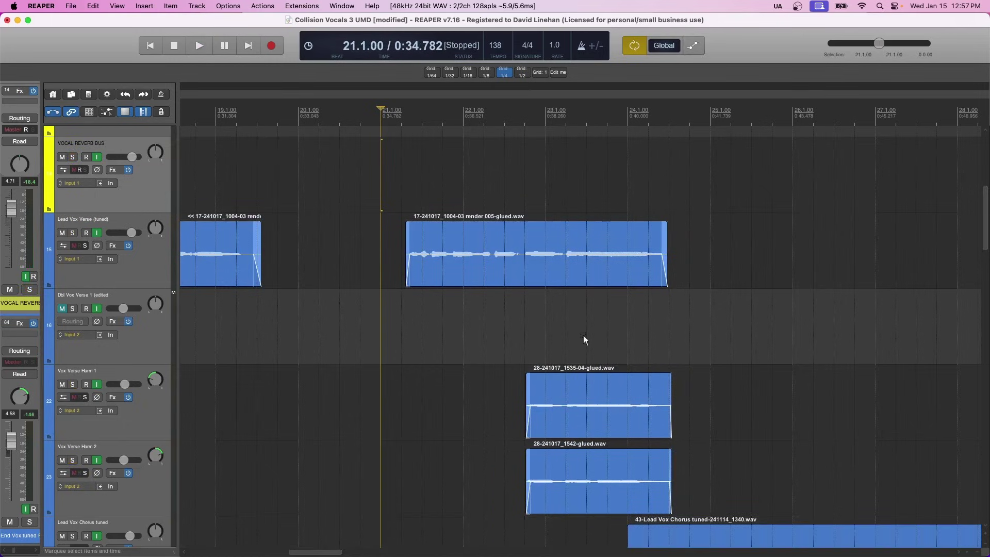
# Play the verse with all tracks unsoloed to check the reverb in the full mix, and save the project
pyautogui.press('space')
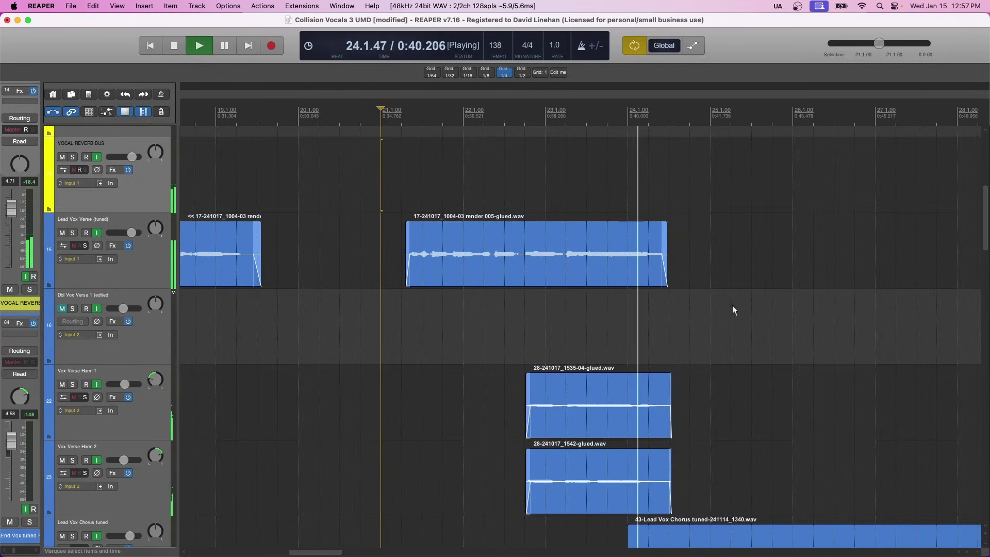
pyautogui.press('space')
pyautogui.press('super+s')
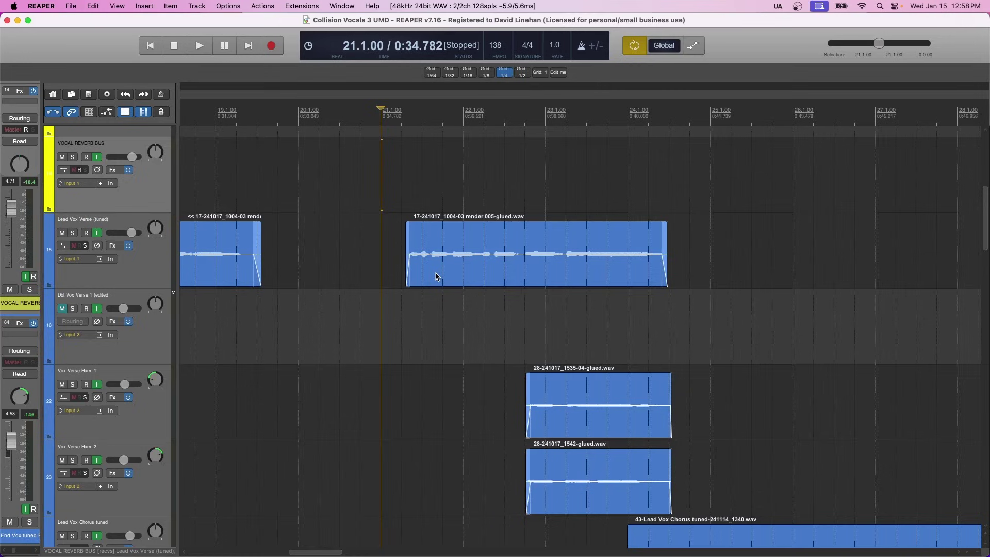
pyautogui.scroll(-1, 186, 351)
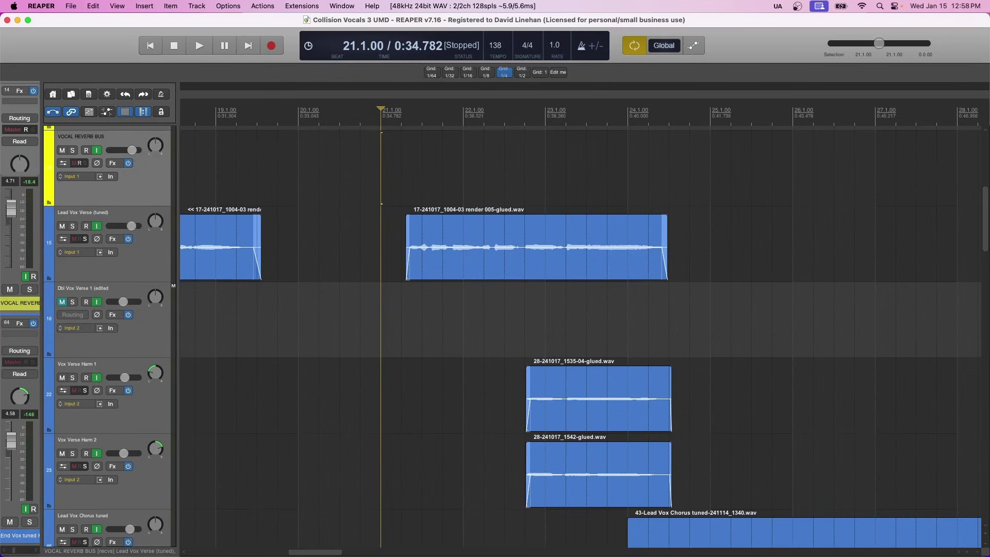